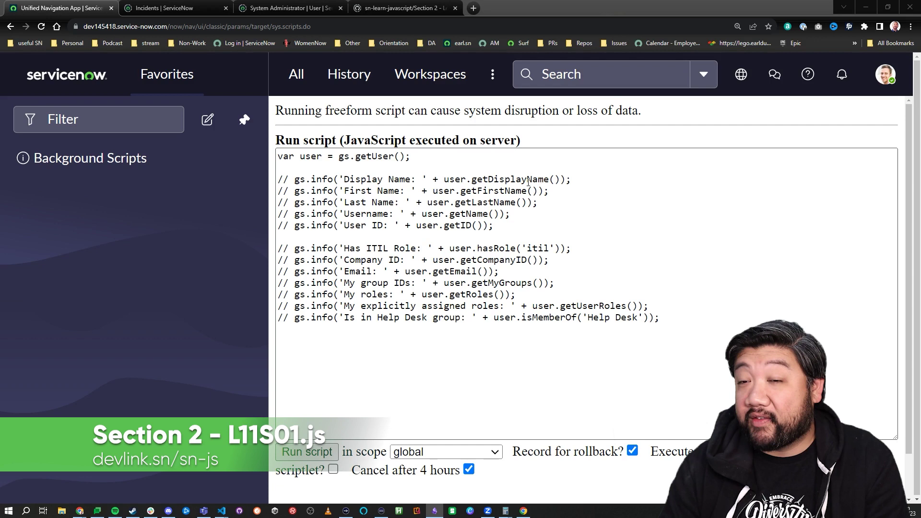
# Step: Trim the script to gs.getUser() plus the five commented Display Name through User ID log lines
pyautogui.click(571, 179)
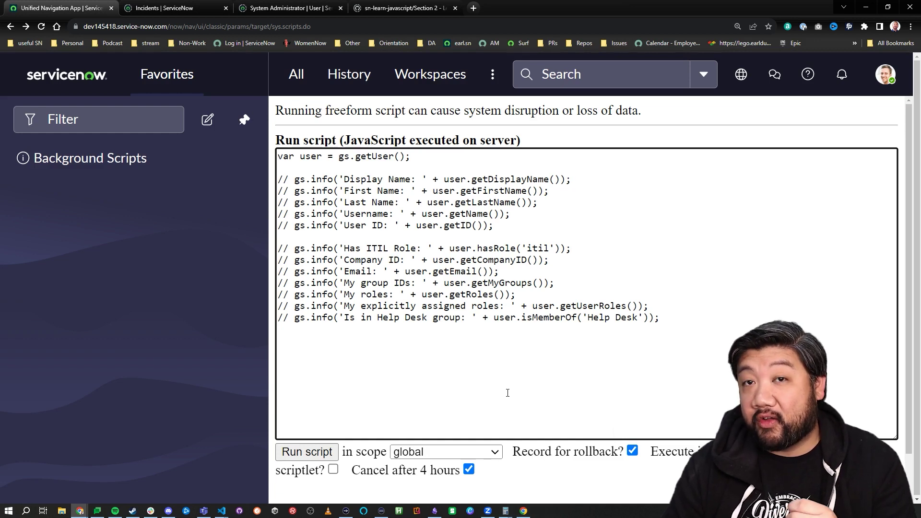
pyautogui.moveTo(422, 153); pyautogui.dragTo(278, 156)
pyautogui.click(428, 165)
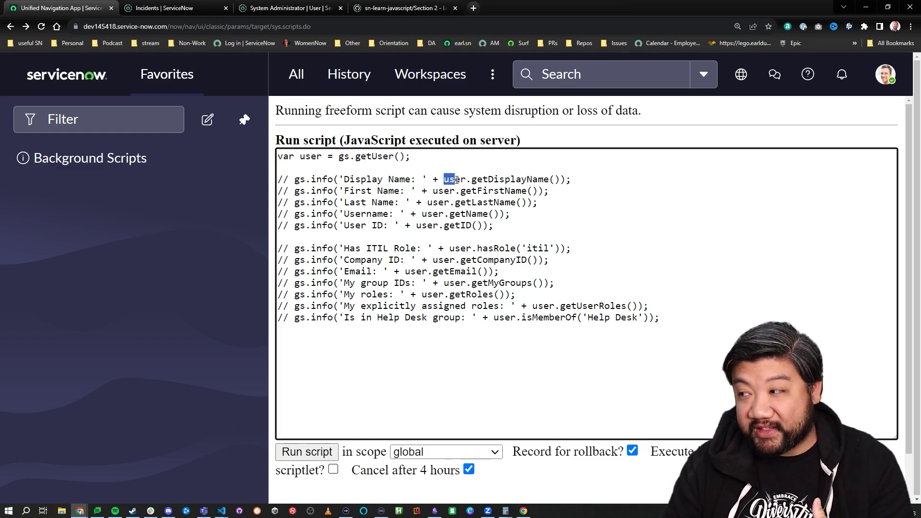
pyautogui.moveTo(457, 179)
pyautogui.mouseDown()
pyautogui.moveTo(470, 179)
pyautogui.moveTo(458, 192)
pyautogui.mouseUp()
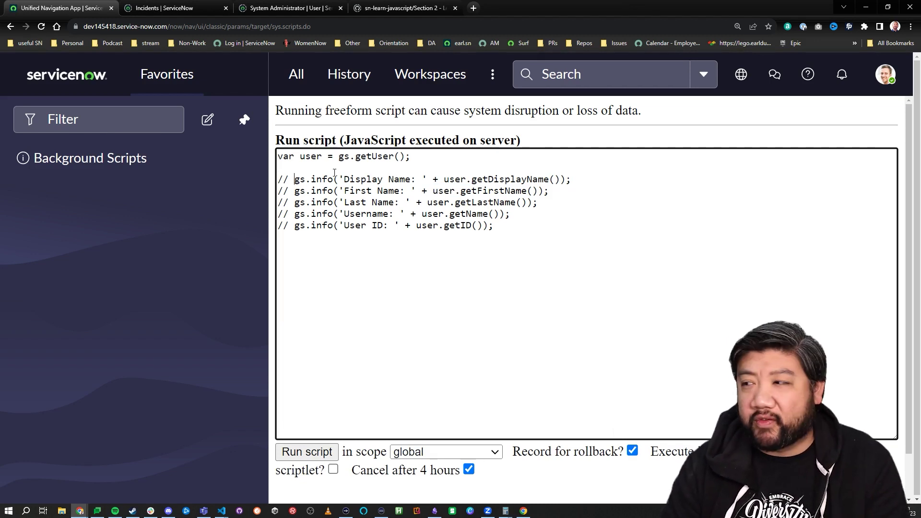
# Step: Uncomment the Display Name, First Name, Last Name, username and User ID log lines and run the script
pyautogui.press('BackSpace')
pyautogui.press('BackSpace')
pyautogui.press('BackSpace')
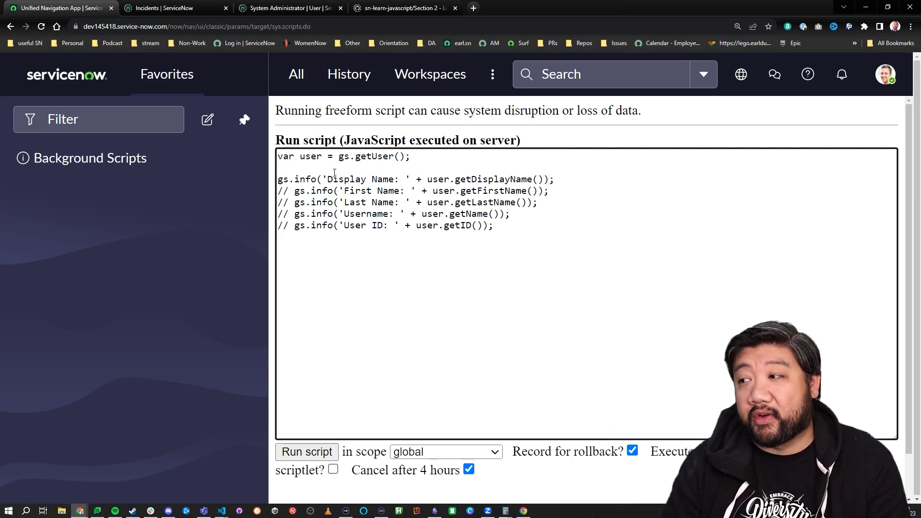
pyautogui.press('BackSpace')
pyautogui.press('BackSpace')
pyautogui.press('BackSpace')
pyautogui.press('BackSpace')
pyautogui.press('BackSpace')
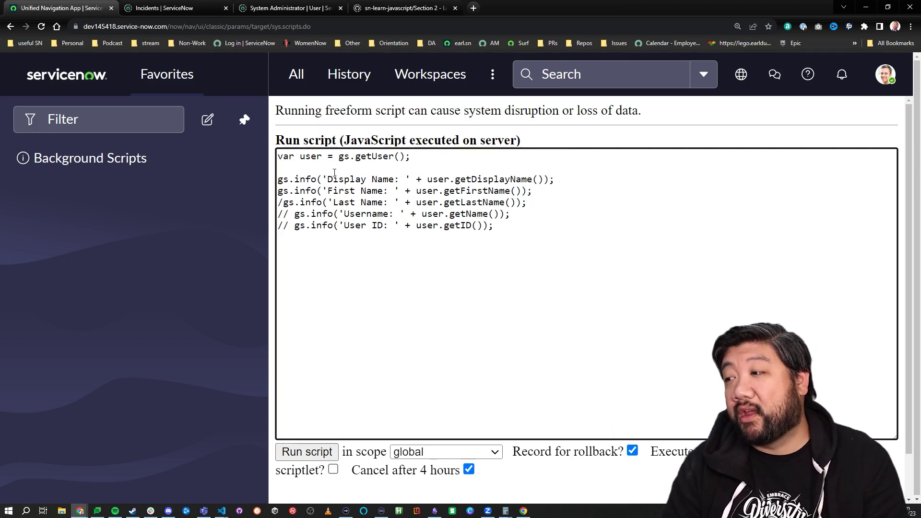
pyautogui.press('BackSpace')
pyautogui.press('BackSpace')
pyautogui.press('BackSpace')
pyautogui.press('BackSpace')
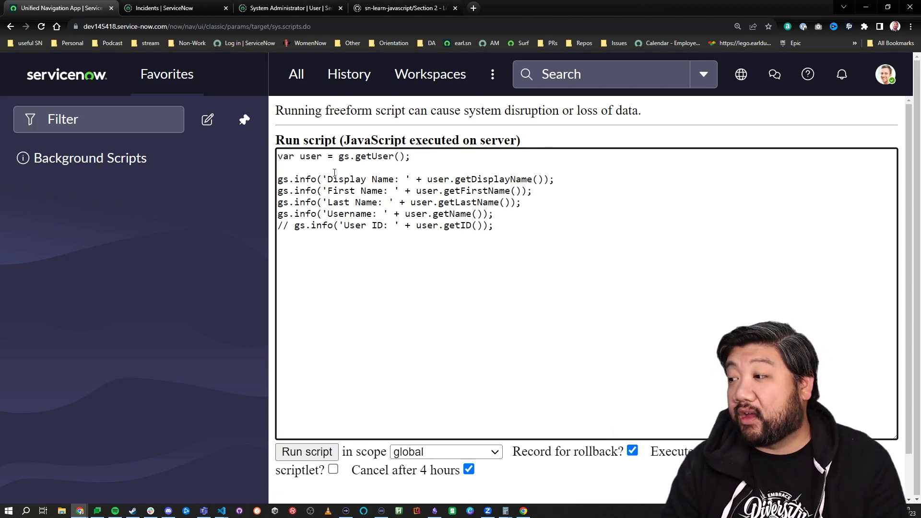
pyautogui.press('BackSpace')
pyautogui.press('BackSpace')
pyautogui.press('BackSpace')
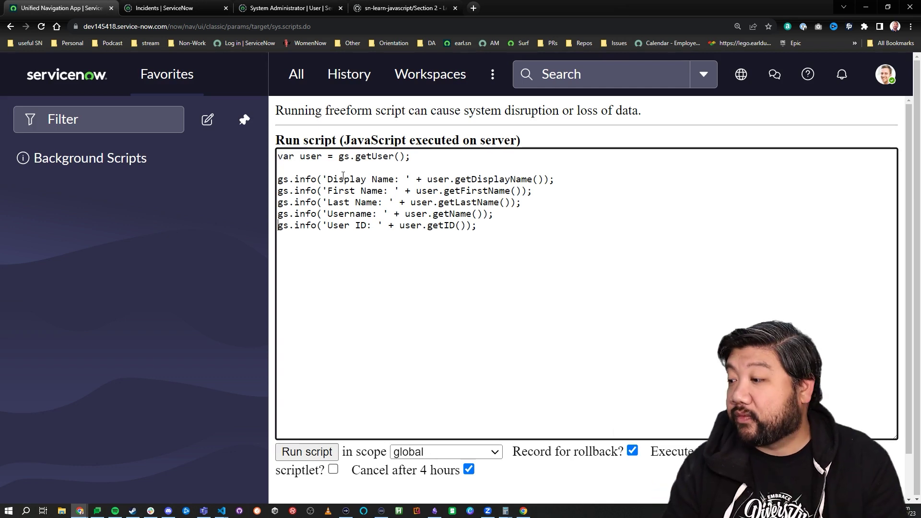
pyautogui.click(307, 451)
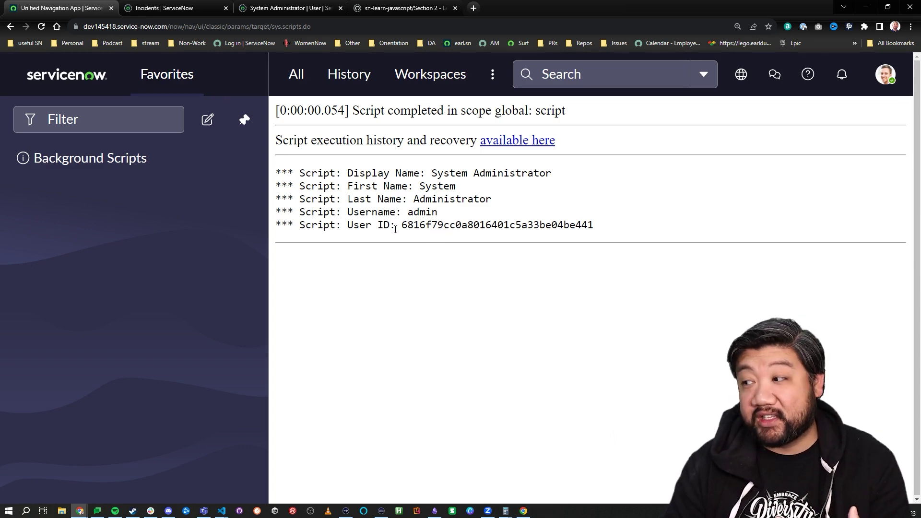
# Step: Check the System Administrator, admin and user ID output, then return to the script editor
pyautogui.moveTo(403, 226); pyautogui.dragTo(595, 225)
pyautogui.click(582, 287)
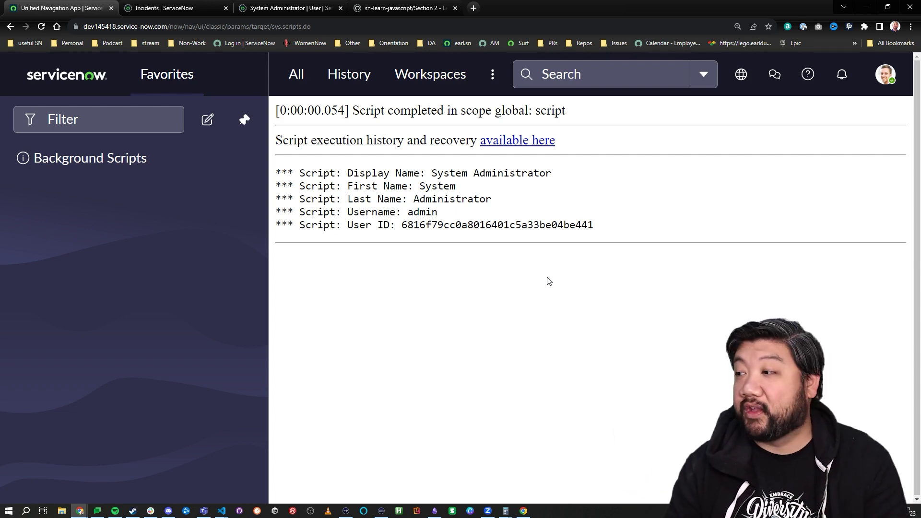
pyautogui.hotkey('alt', 'Left')
# Step: Paste the role, company, email and group log lines over the five name lines, uncommenting ITIL role and Company ID
pyautogui.moveTo(478, 226); pyautogui.dragTo(238, 173)
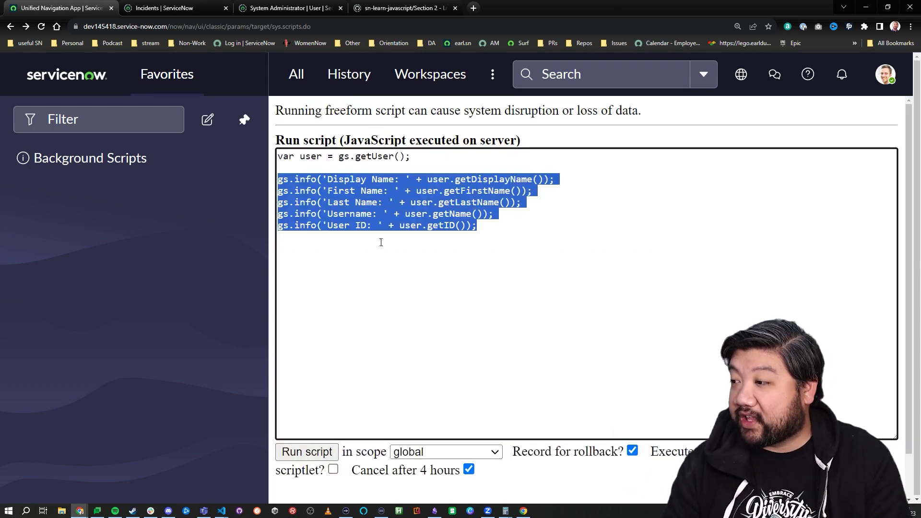
pyautogui.write("// gs.info('Has ITIL Role: ' + user.hasRole('itil')); // gs.info('Company ID: ' + user.getCompanyID()); // gs.info('Email: ' + user.getEmail()); // gs.info('My group IDs: ' + user.getMyGroups()); // gs.info('My roles: ' + user.getRoles()); // gs.info('My explicitly assigned roles: ' + user.getUserRoles()); // gs.info('Is in Help Desk group: ' + user.isMemberOf('Help Desk'));")
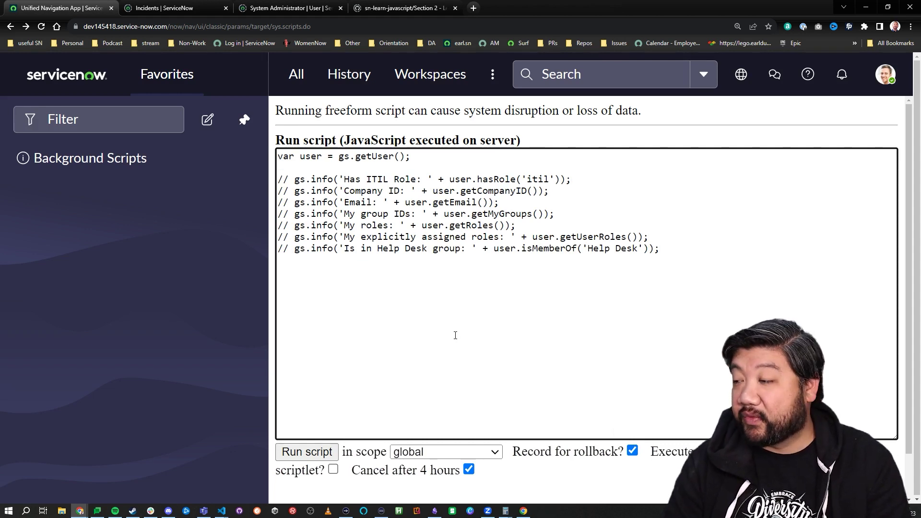
pyautogui.press('Delete')
pyautogui.press('Delete')
pyautogui.press('Delete')
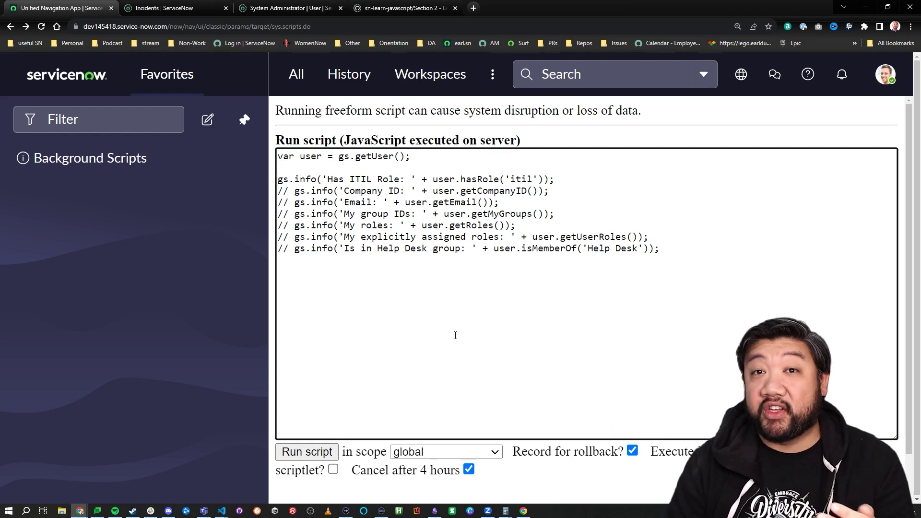
pyautogui.press('Down')
pyautogui.press('Delete')
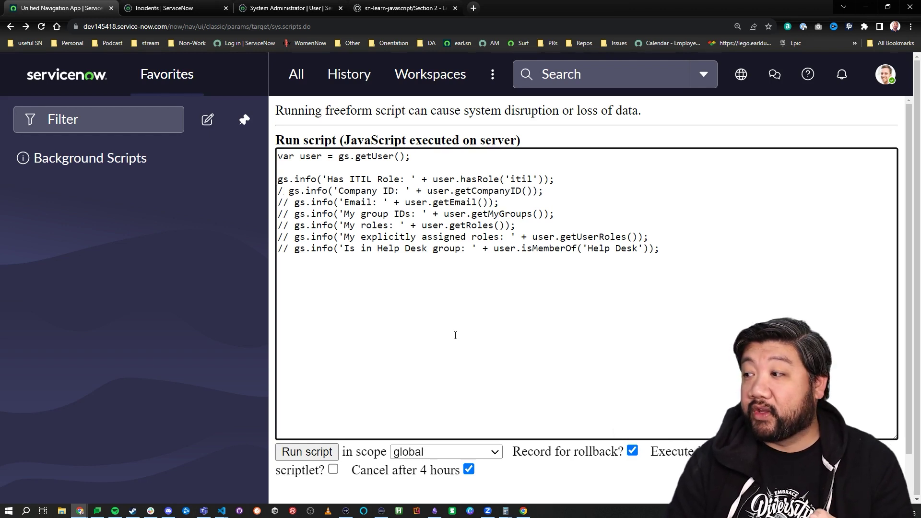
pyautogui.press('Delete')
pyautogui.press('Delete')
# Step: Uncomment the Email, My roles, explicitly assigned roles and Help Desk group log lines
pyautogui.press('Down')
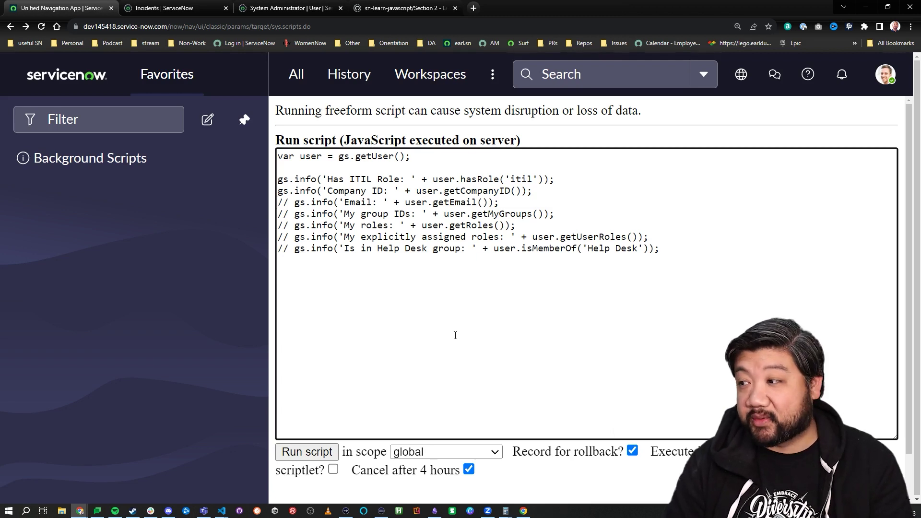
pyautogui.press('Delete')
pyautogui.press('Delete')
pyautogui.press('Delete')
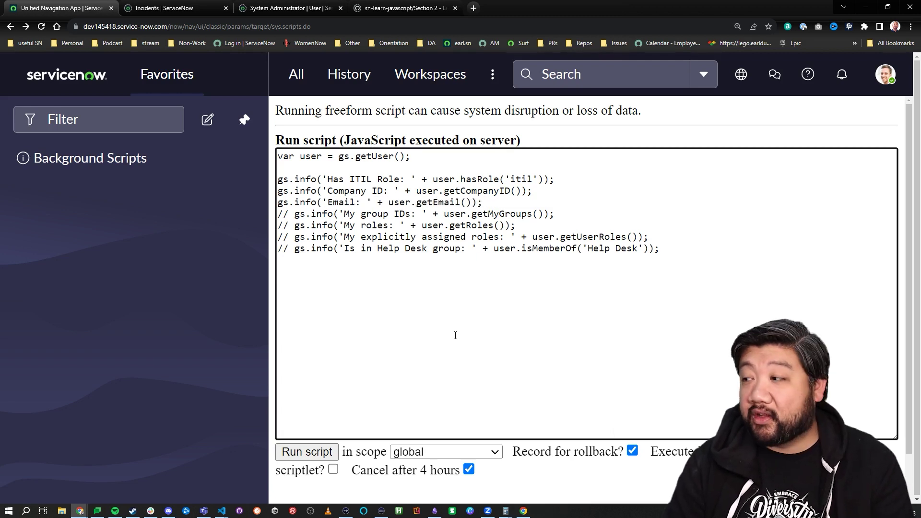
pyautogui.press('Delete')
pyautogui.press('Delete')
pyautogui.press('Delete')
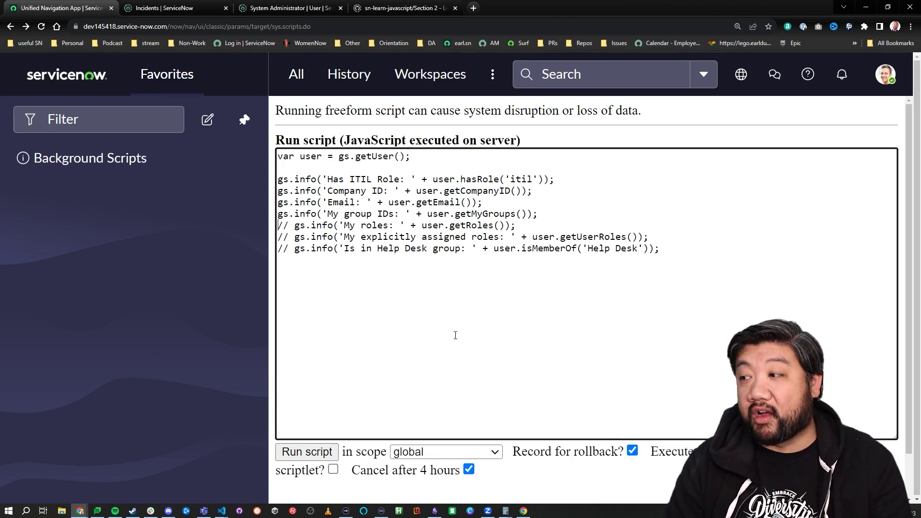
pyautogui.press('Delete')
pyautogui.press('Delete')
pyautogui.press('Delete')
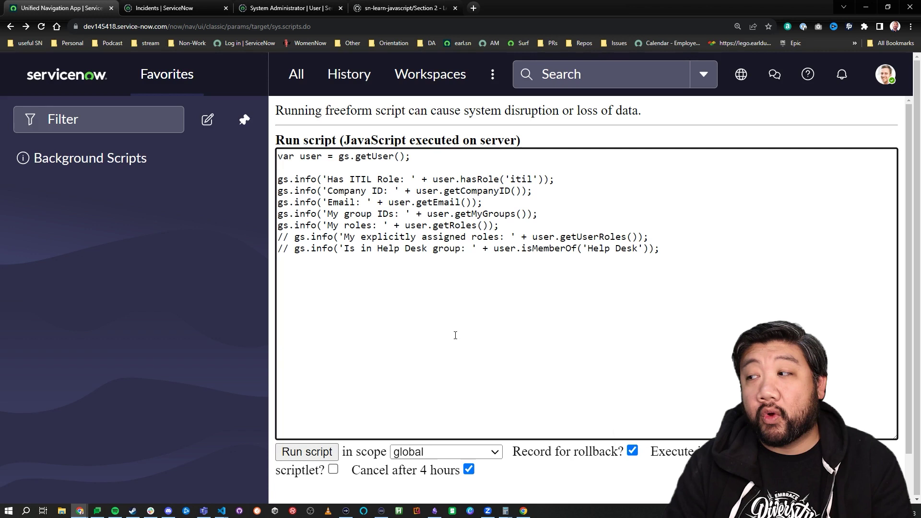
pyautogui.press('Delete')
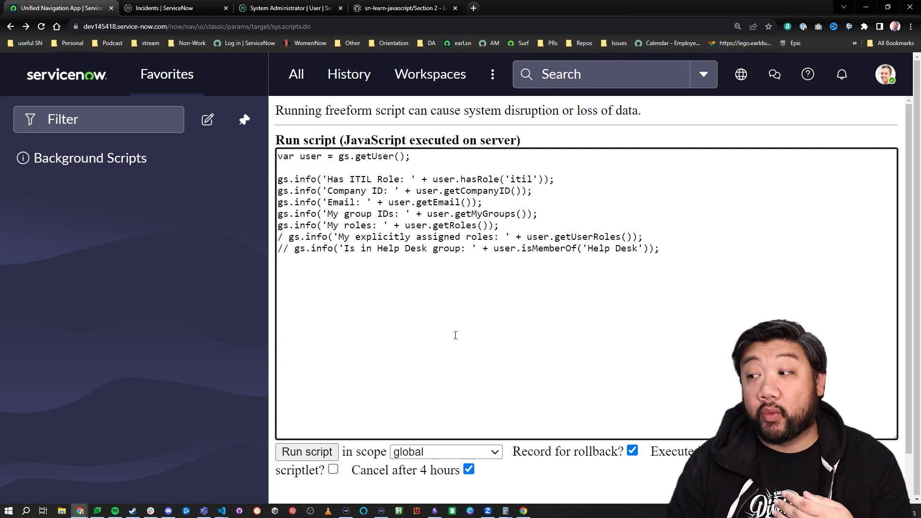
pyautogui.press('Delete')
pyautogui.press('Delete')
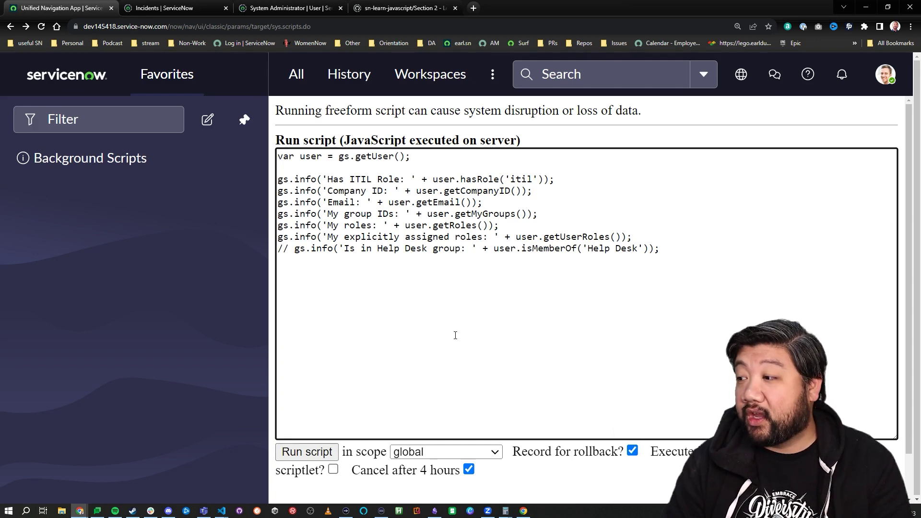
pyautogui.press('Delete')
pyautogui.press('Delete')
pyautogui.press('Delete')
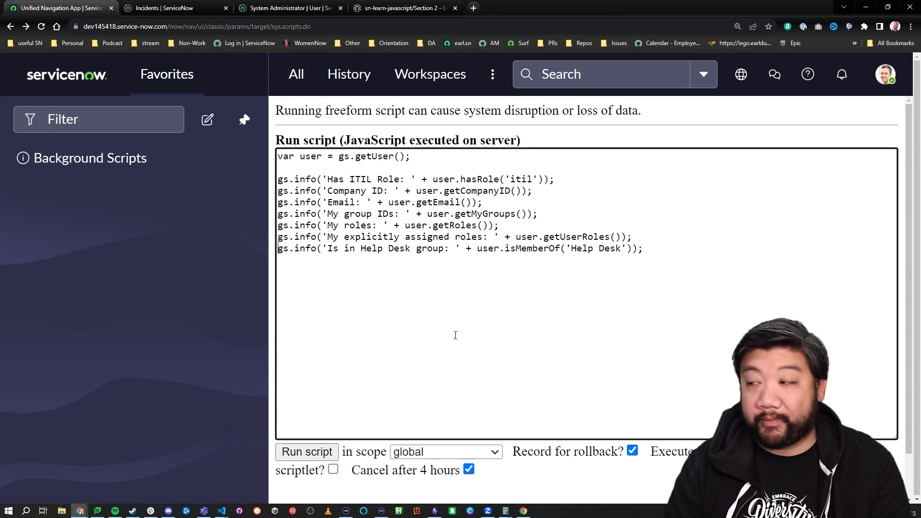
# Step: Run the updated script and point out the Has ITIL Role result in the output
pyautogui.click(330, 458)
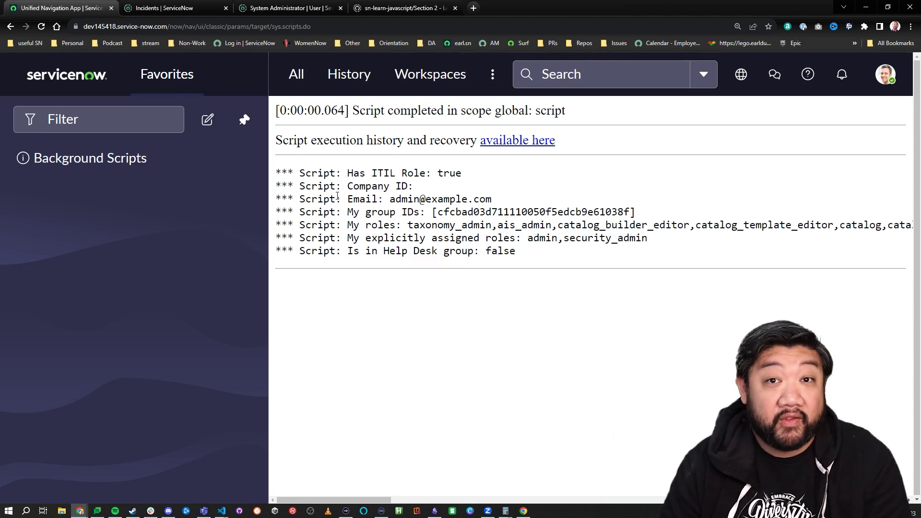
pyautogui.moveTo(348, 171); pyautogui.dragTo(431, 173)
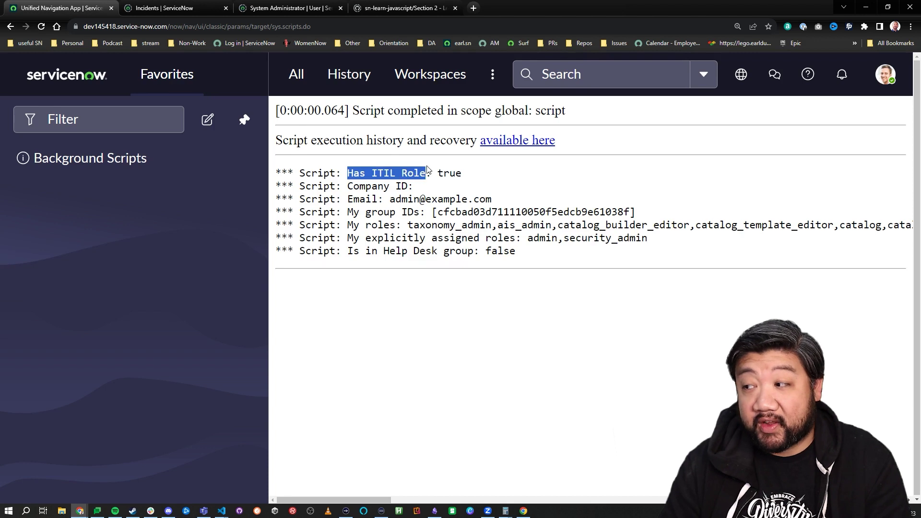
pyautogui.click(469, 175)
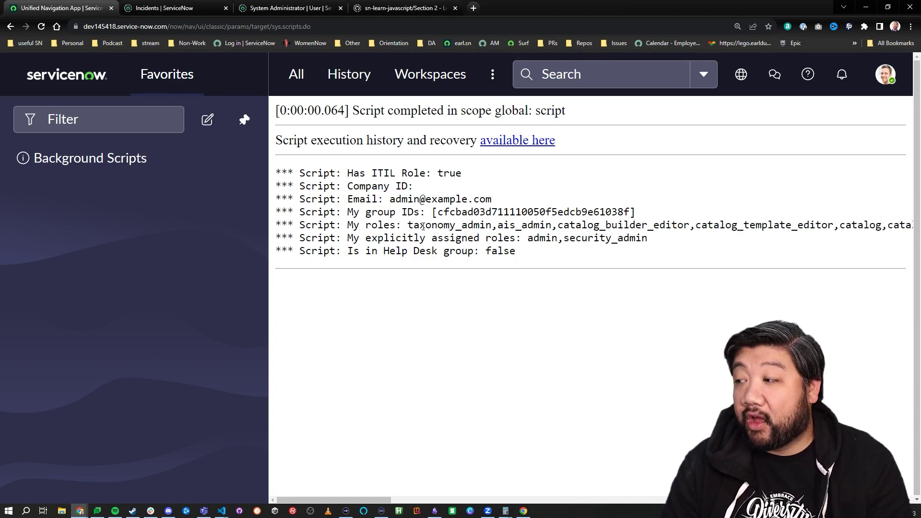
# Step: Highlight the full roles list and the explicit admin and security_admin roles in the output
pyautogui.moveTo(423, 227); pyautogui.dragTo(201, 245)
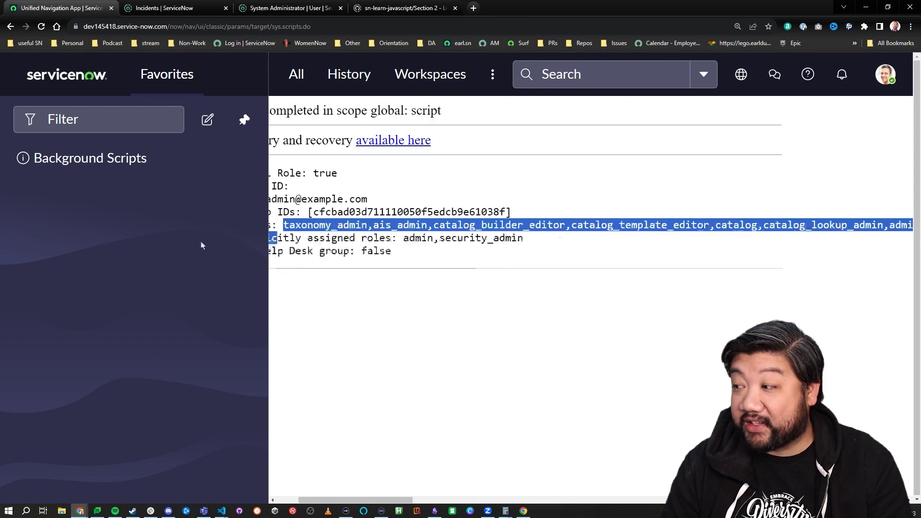
pyautogui.click(458, 311)
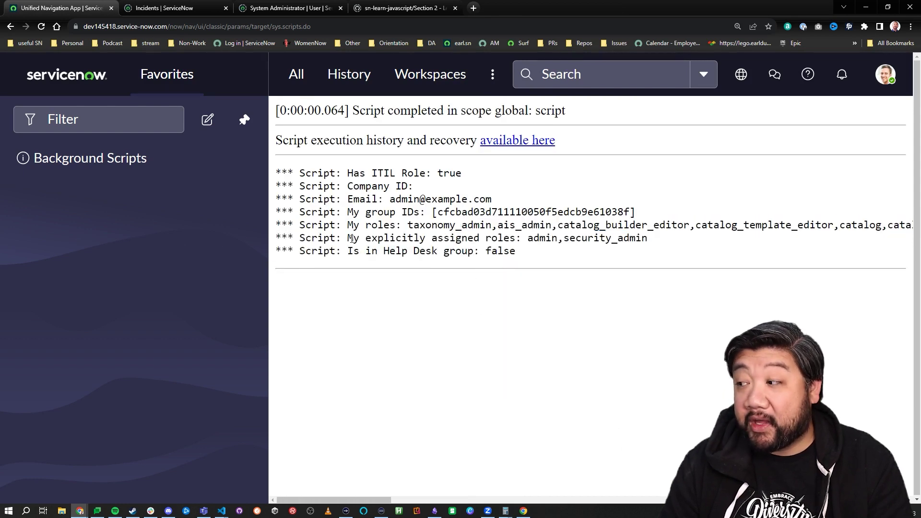
pyautogui.moveTo(352, 238); pyautogui.dragTo(517, 235)
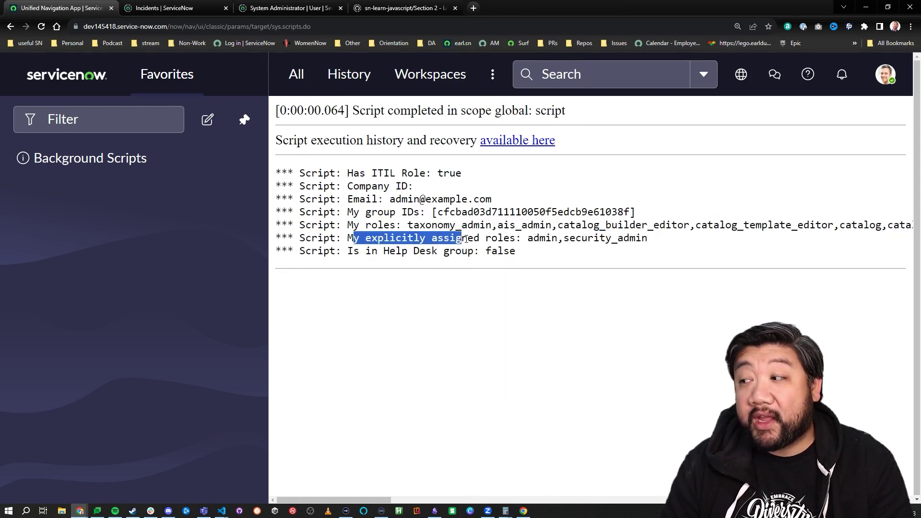
pyautogui.doubleClick(538, 238)
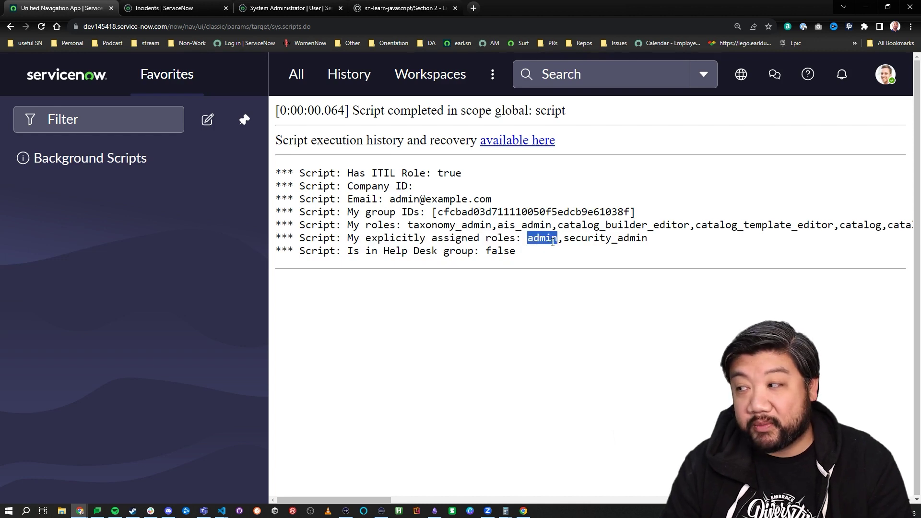
pyautogui.doubleClick(628, 238)
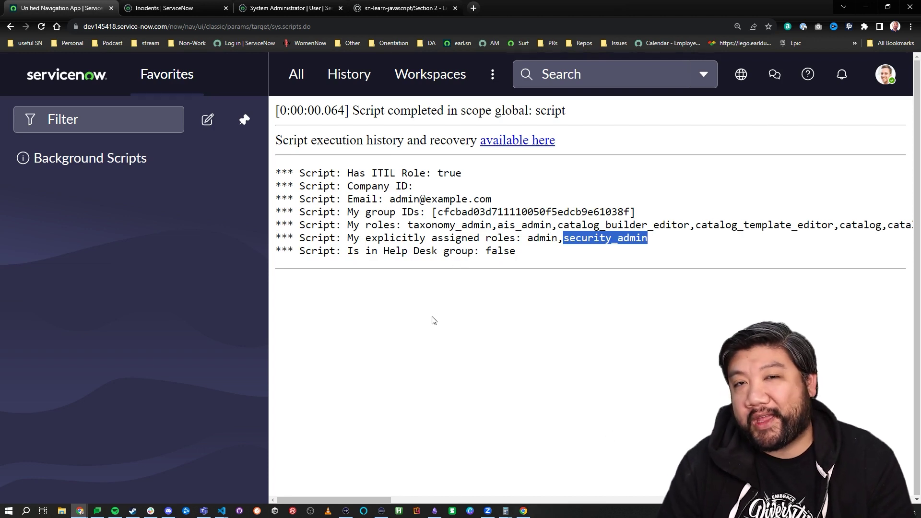
pyautogui.click(487, 292)
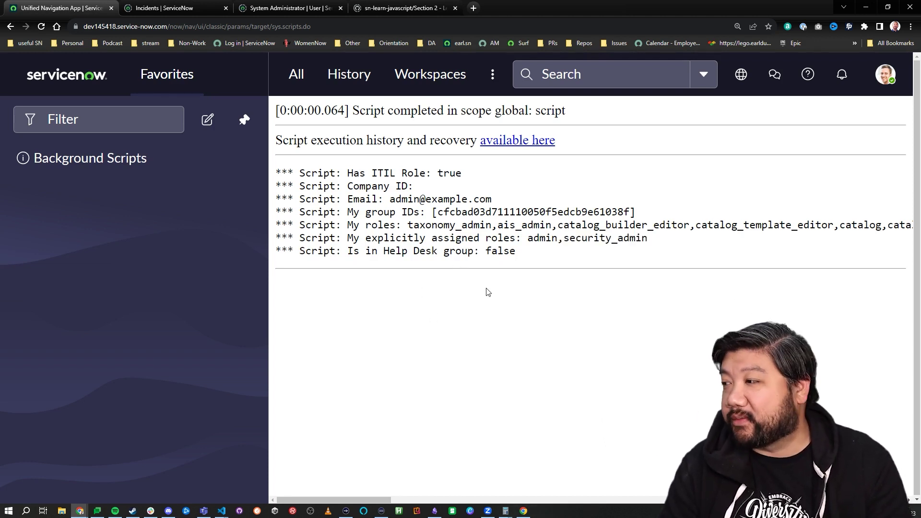